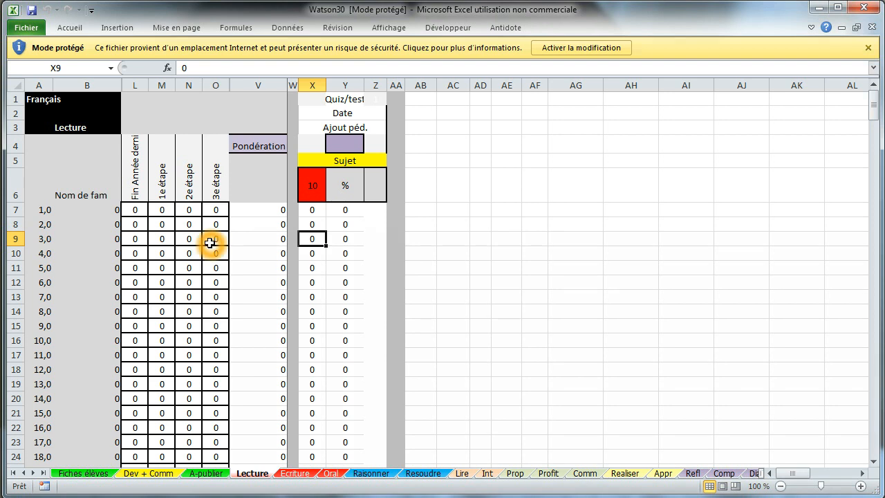
- Turn on editing with 'Activer la modification', then enable the Watson30 workbook's active content
{"action": "left_click", "coordinate": [582, 51]}
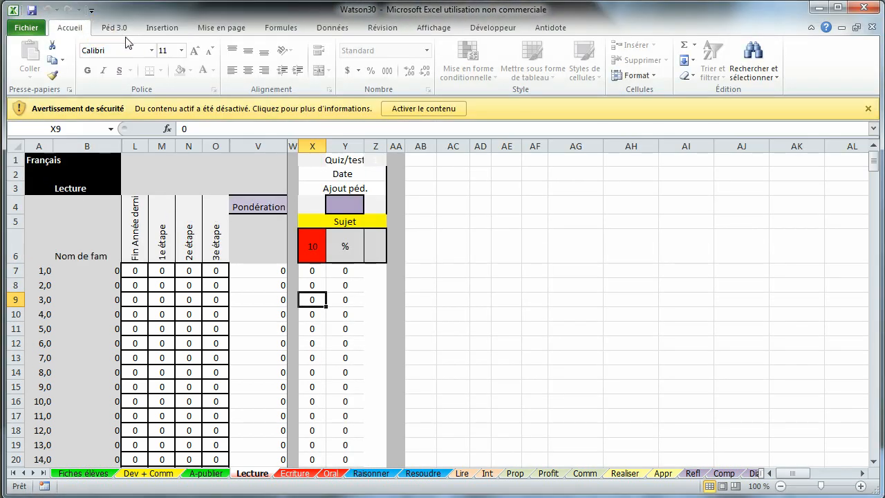
{"action": "left_click", "coordinate": [123, 33]}
{"action": "left_click", "coordinate": [414, 111]}
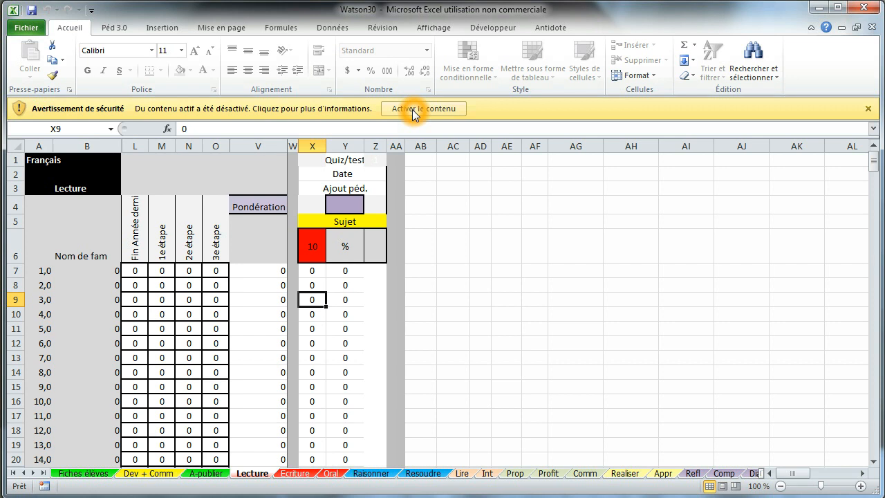
{"action": "left_click", "coordinate": [451, 112]}
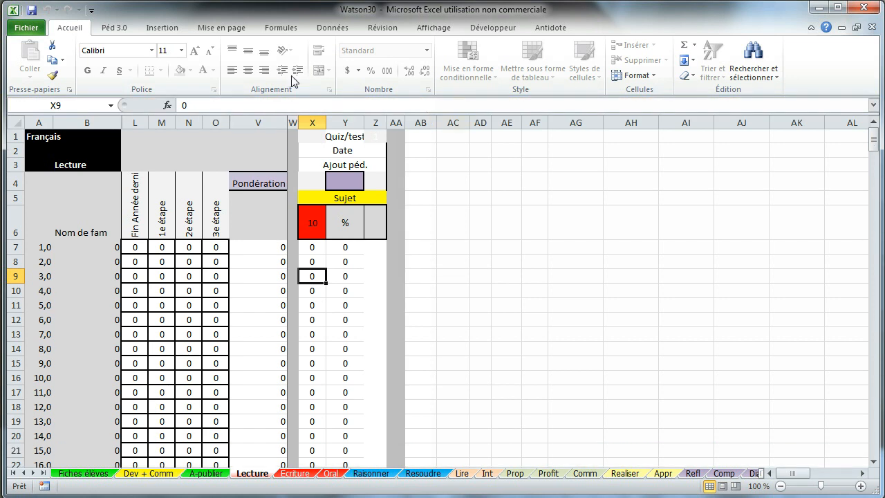
- Show the Péd 3.0 commands and browse the Lire, Resoudre and Raisonner sheets, returning to Lecture
{"action": "left_click", "coordinate": [114, 29]}
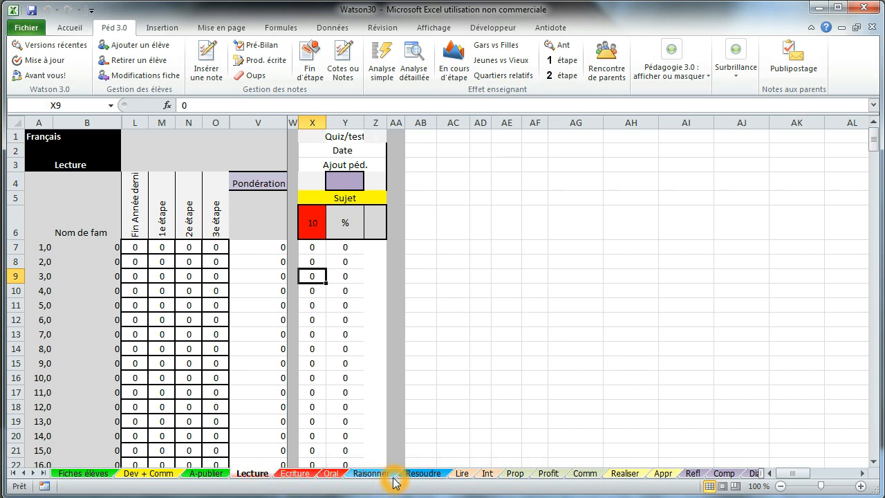
{"action": "left_click", "coordinate": [462, 473]}
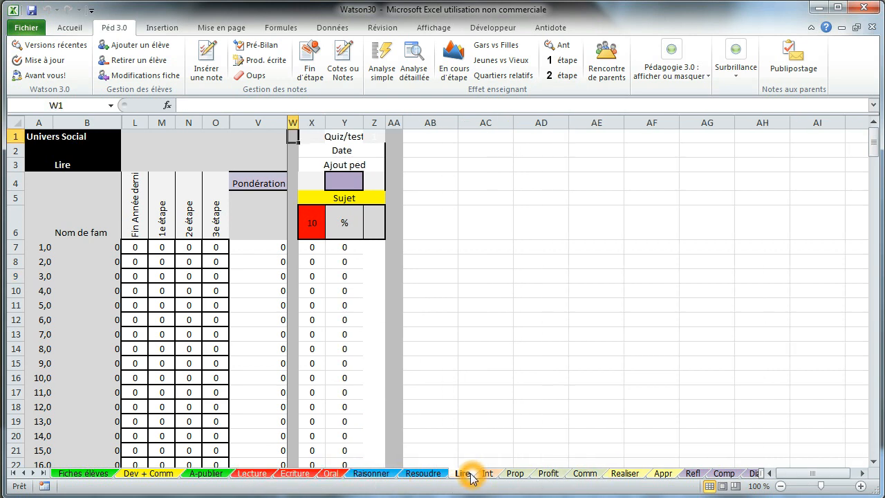
{"action": "left_click", "coordinate": [423, 474]}
{"action": "left_click", "coordinate": [377, 473]}
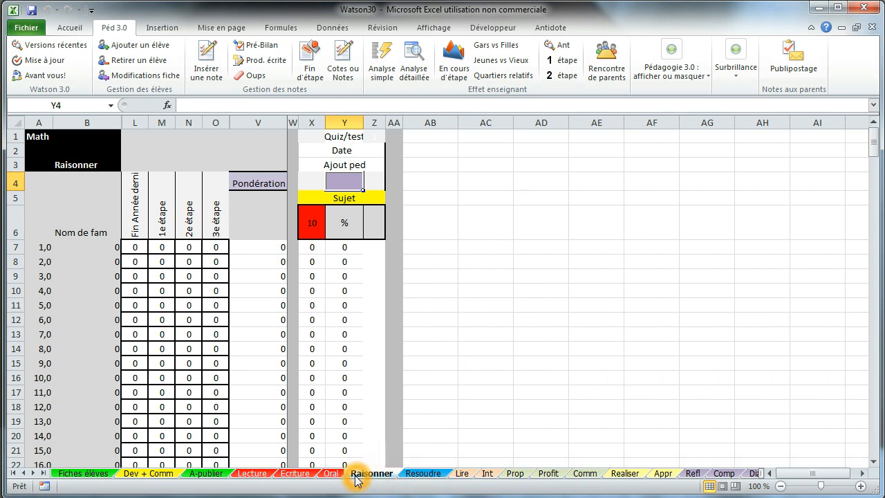
{"action": "left_click", "coordinate": [254, 473]}
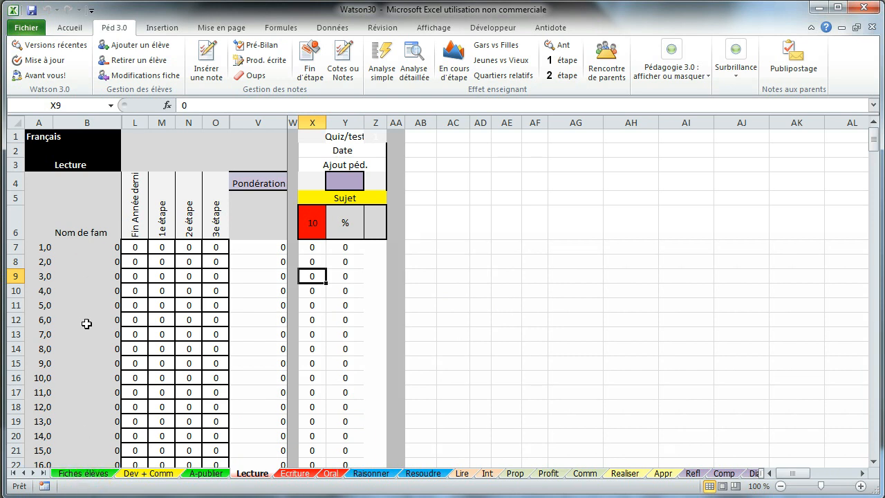
- On Fiches élèves, enter the first student's last and first names in B7 and C7
{"action": "left_click", "coordinate": [83, 473]}
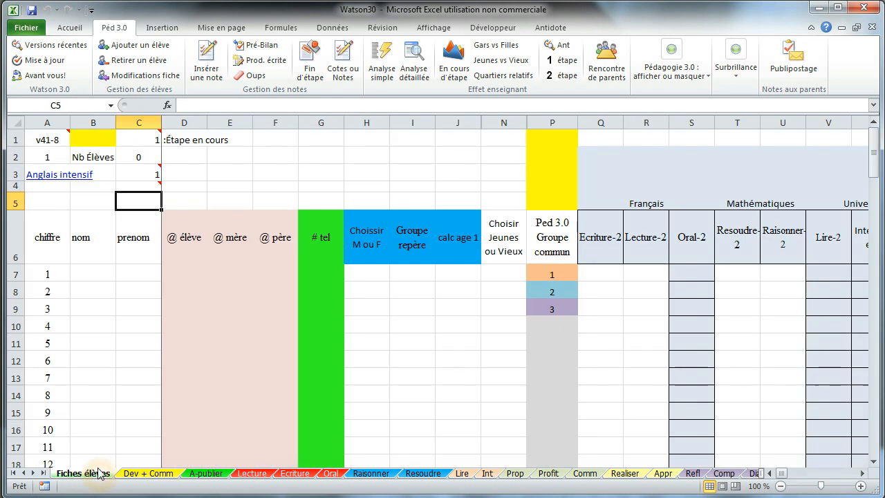
{"action": "left_click", "coordinate": [103, 271]}
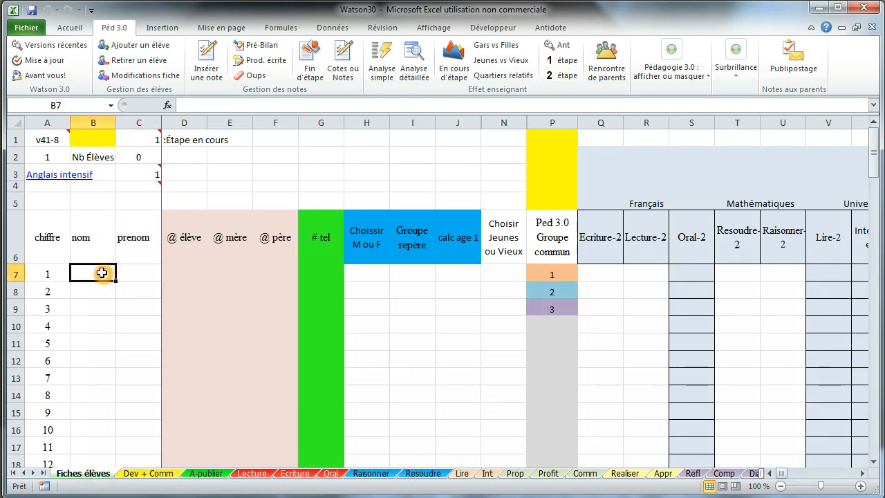
{"action": "key", "text": "Tab"}
{"action": "key", "text": "Tab"}
{"action": "key", "text": "Tab"}
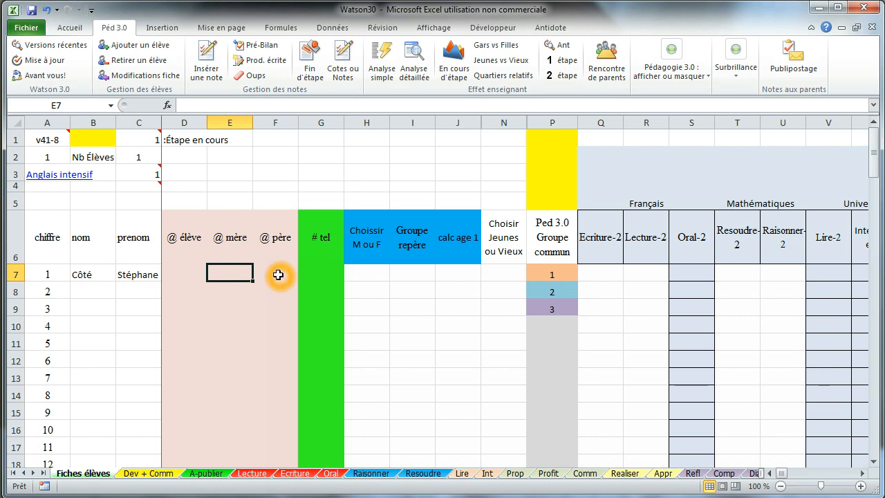
- Set the first student's sex to m and group to 601
{"action": "left_click", "coordinate": [324, 275]}
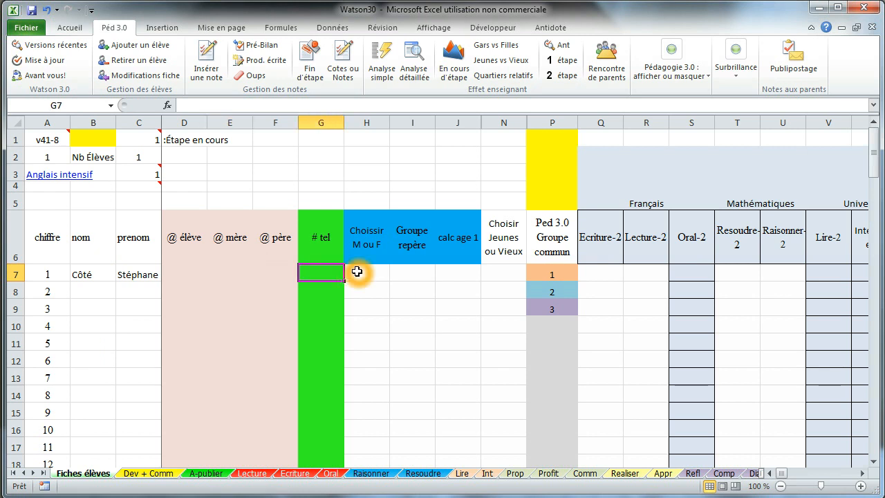
{"action": "left_click", "coordinate": [366, 274]}
{"action": "type", "text": "m"}
{"action": "left_click", "coordinate": [393, 274]}
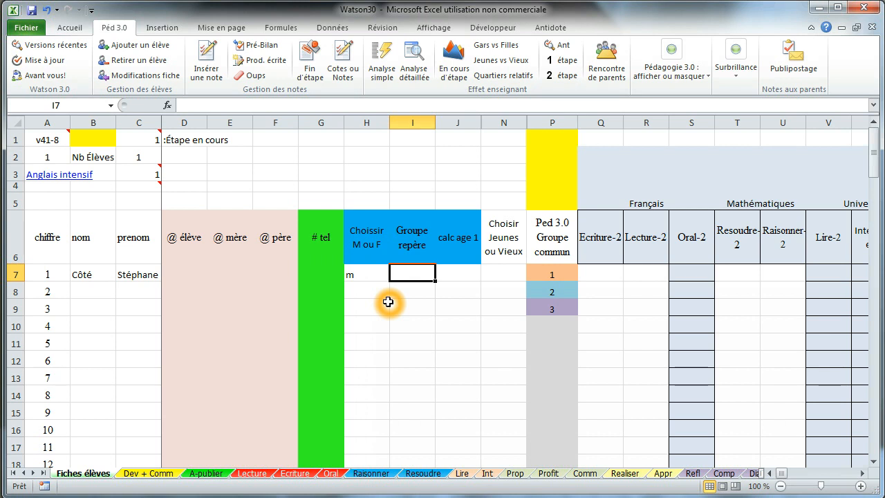
{"action": "type", "text": "601"}
{"action": "key", "text": "Return"}
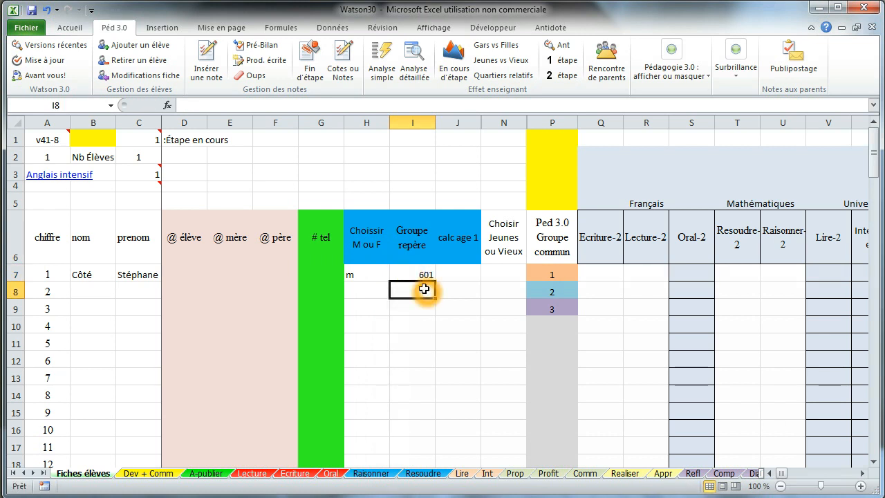
{"action": "left_click", "coordinate": [467, 275]}
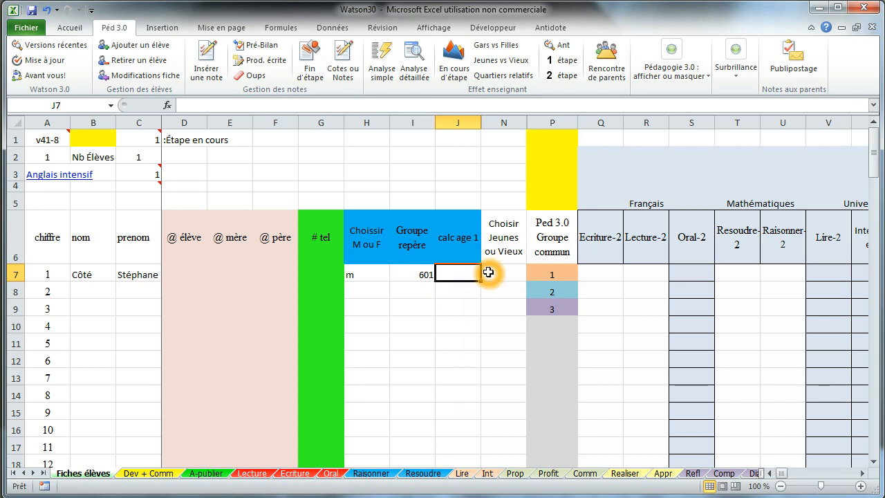
- Check the Jeunes ou Vieux formula in N7, then scroll right to the grade columns and select AY7
{"action": "left_click", "coordinate": [491, 275]}
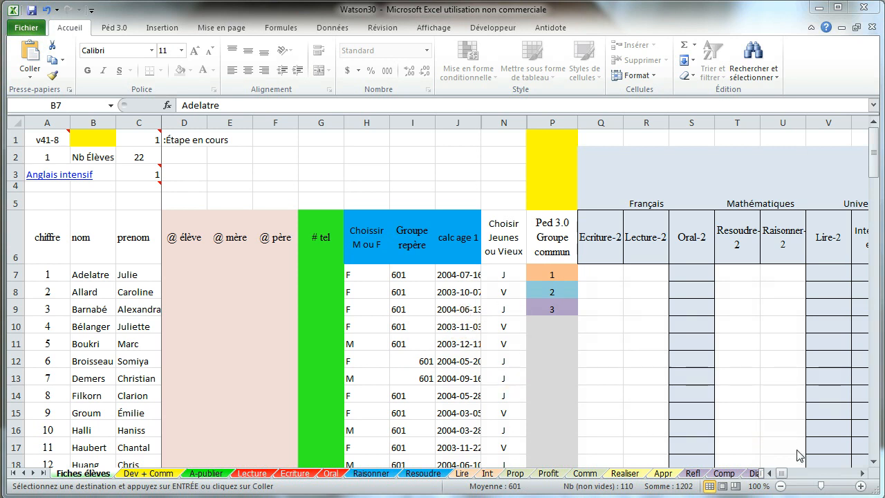
{"action": "left_click", "coordinate": [863, 473]}
{"action": "left_click", "coordinate": [863, 473]}
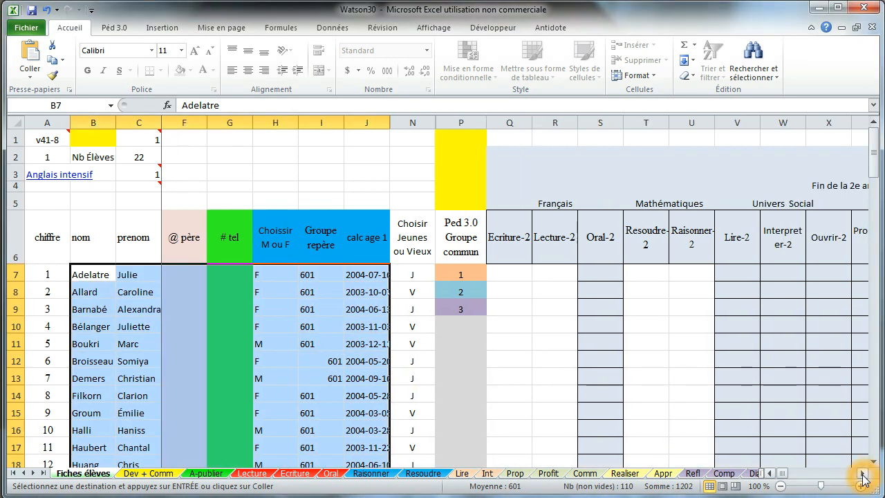
{"action": "left_click", "coordinate": [863, 474]}
{"action": "left_click", "coordinate": [863, 474]}
{"action": "left_click", "coordinate": [863, 473]}
{"action": "left_click", "coordinate": [863, 473]}
{"action": "left_click", "coordinate": [863, 474]}
{"action": "left_click", "coordinate": [863, 473]}
{"action": "left_click", "coordinate": [863, 473]}
{"action": "left_click", "coordinate": [863, 474]}
{"action": "left_click", "coordinate": [863, 473]}
{"action": "left_click", "coordinate": [863, 474]}
{"action": "left_click", "coordinate": [862, 474]}
{"action": "left_click", "coordinate": [863, 473]}
{"action": "left_click", "coordinate": [863, 474]}
{"action": "left_click", "coordinate": [863, 474]}
{"action": "left_click", "coordinate": [862, 473]}
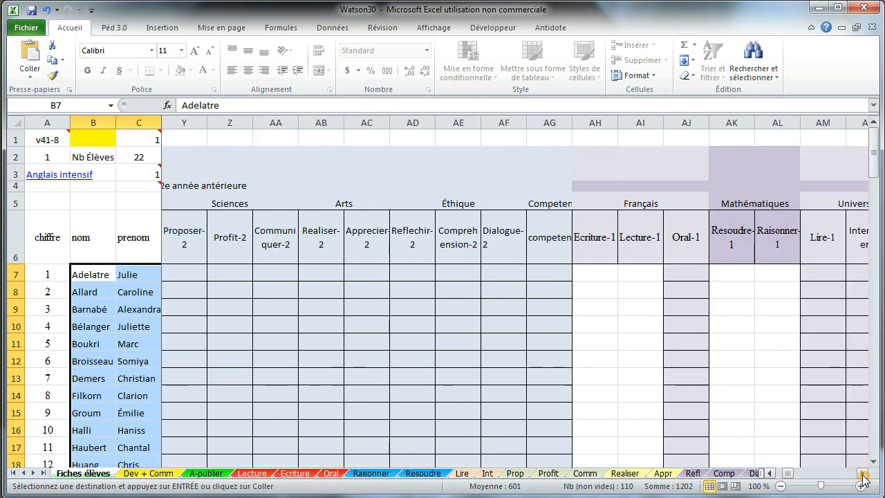
{"action": "left_click", "coordinate": [863, 473]}
{"action": "left_click", "coordinate": [862, 473]}
{"action": "left_click", "coordinate": [863, 473]}
{"action": "left_click", "coordinate": [863, 474]}
{"action": "left_click", "coordinate": [863, 474]}
{"action": "left_click", "coordinate": [863, 474]}
{"action": "left_click", "coordinate": [863, 474]}
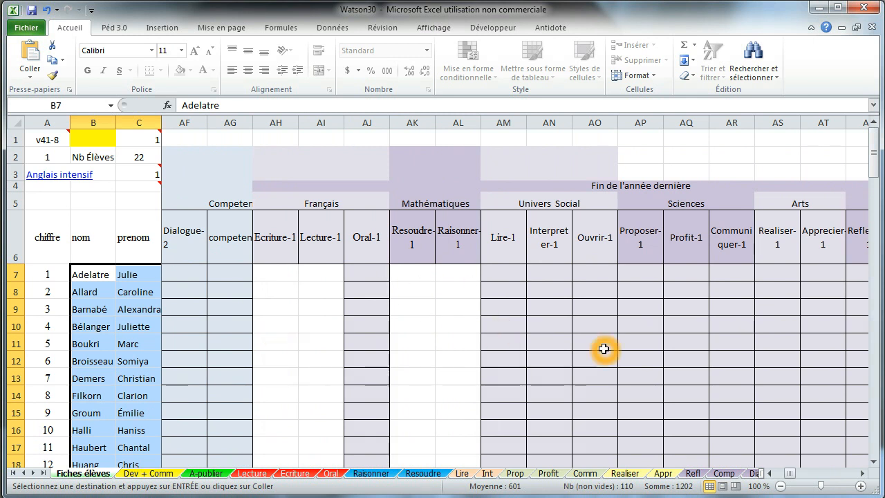
{"action": "left_click", "coordinate": [865, 474]}
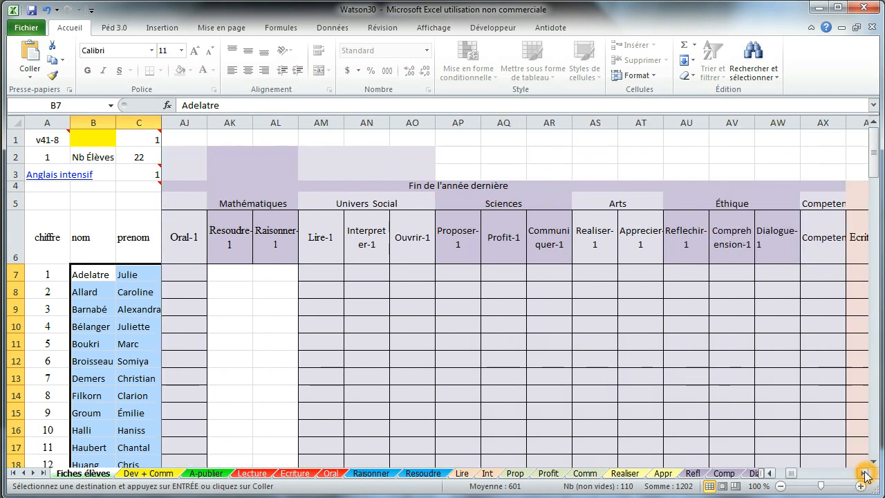
{"action": "left_click_drag", "start_coordinate": [865, 475], "coordinate": [864, 446]}
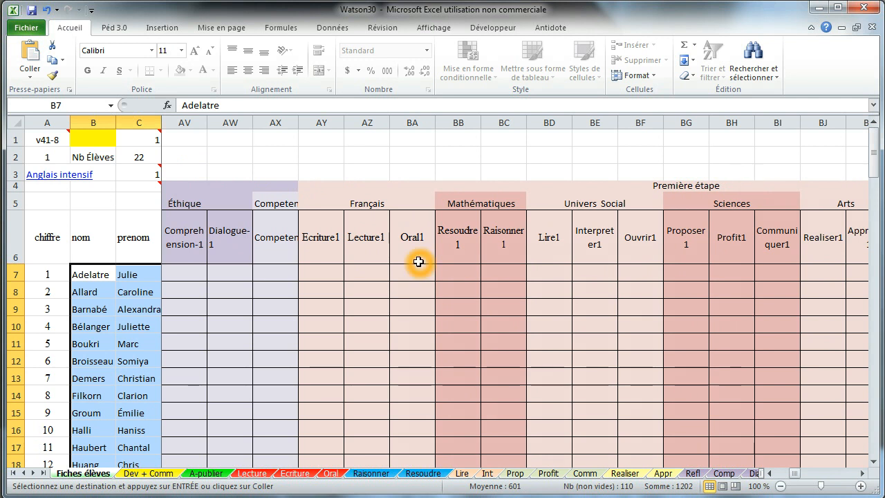
{"action": "left_click", "coordinate": [334, 270]}
- Paste the copied first-term grades at AY7 into the Ecriture1, Lecture1, Resoudre1 and Raisonner1 columns
{"action": "left_click", "coordinate": [334, 271]}
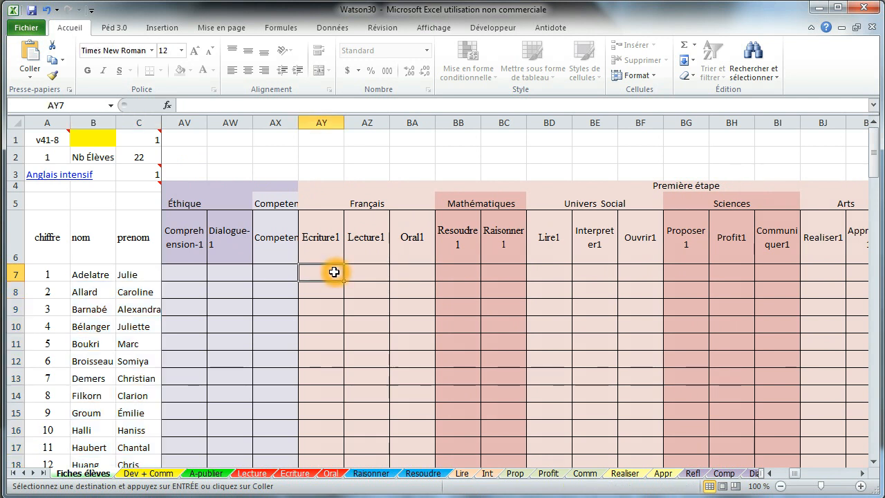
{"action": "key", "text": "ctrl+v"}
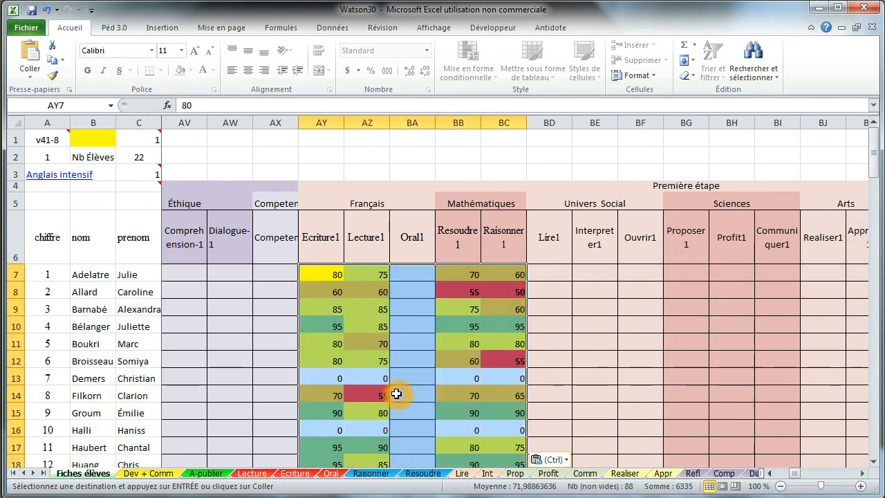
{"action": "left_click", "coordinate": [328, 274]}
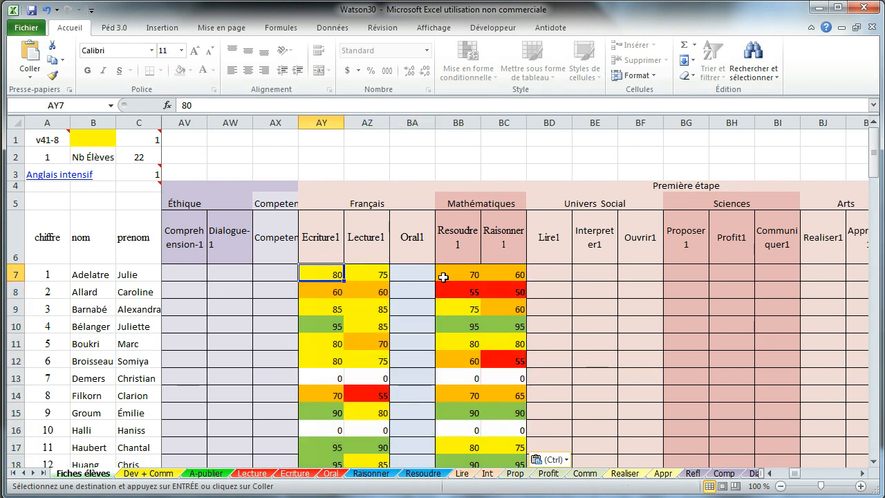
{"action": "left_click", "coordinate": [863, 473]}
{"action": "left_click", "coordinate": [864, 473]}
{"action": "left_click", "coordinate": [863, 473]}
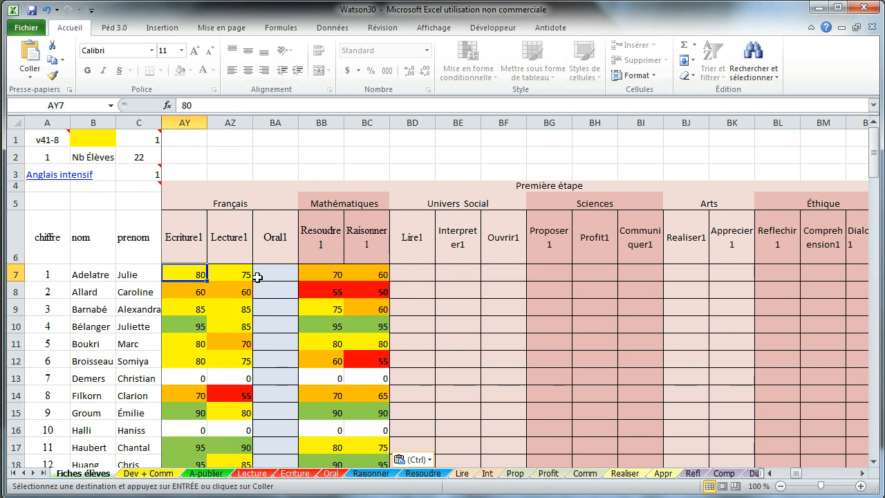
- Go back to the Lecture sheet and select the Quiz/test heading in Y1
{"action": "left_click", "coordinate": [257, 476]}
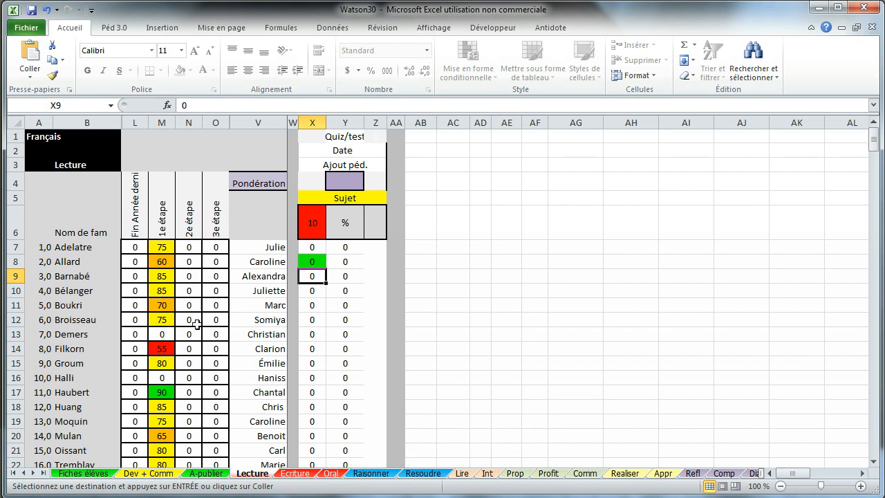
{"action": "left_click", "coordinate": [90, 474]}
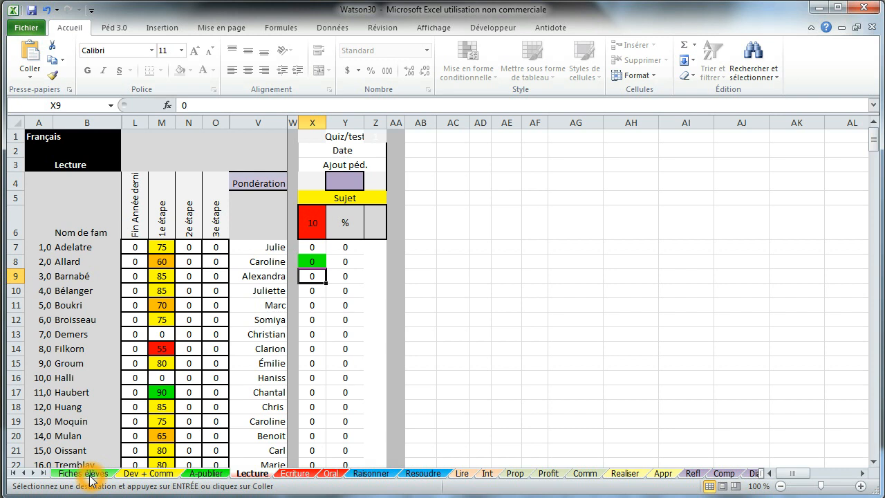
{"action": "left_click", "coordinate": [360, 137]}
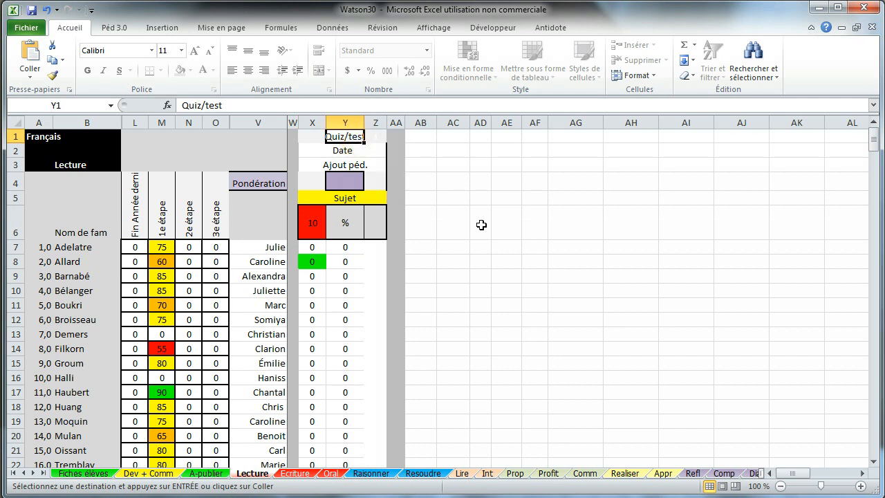
- Label the evaluation as a Quiz dated 5 nov
{"action": "left_click", "coordinate": [488, 247]}
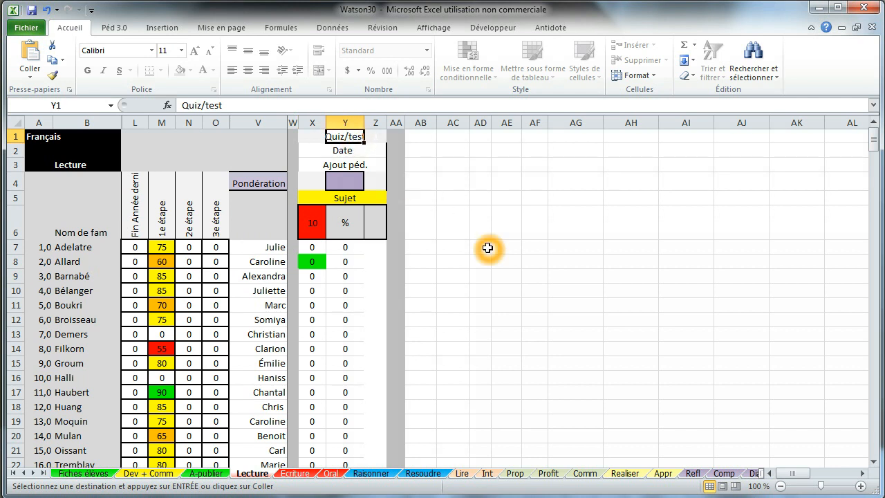
{"action": "type", "text": "Quiz"}
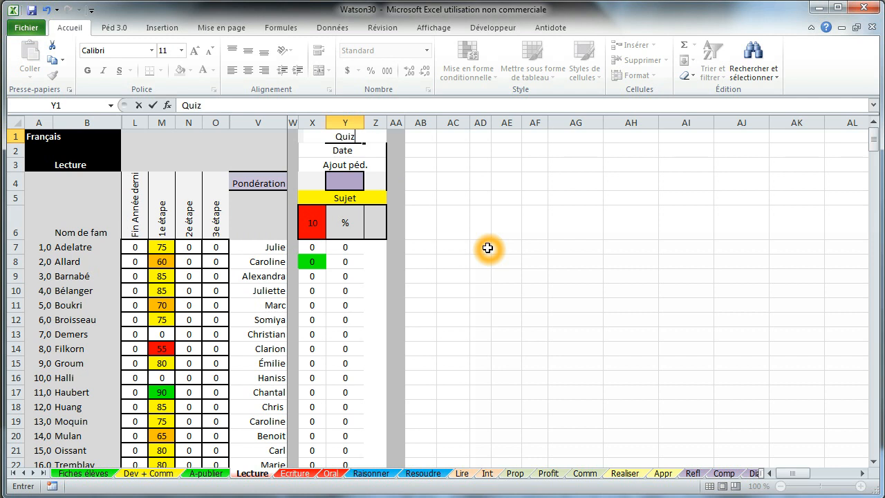
{"action": "key", "text": "Return"}
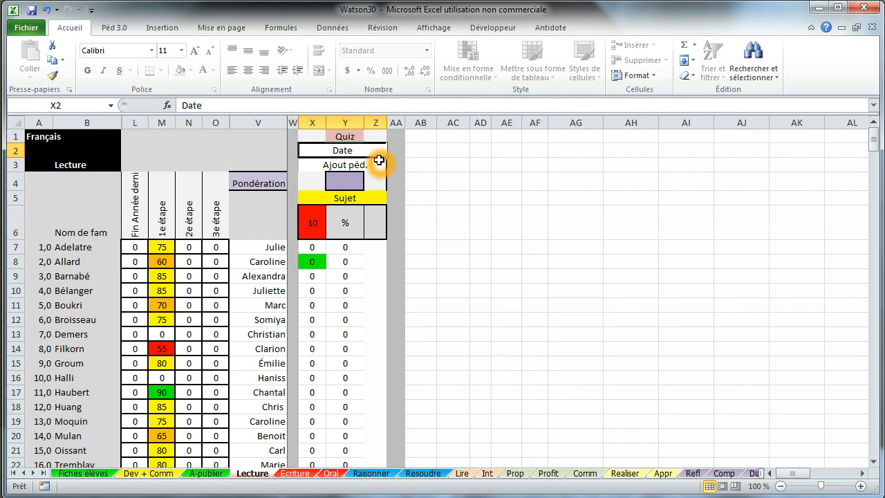
{"action": "type", "text": "5 nov"}
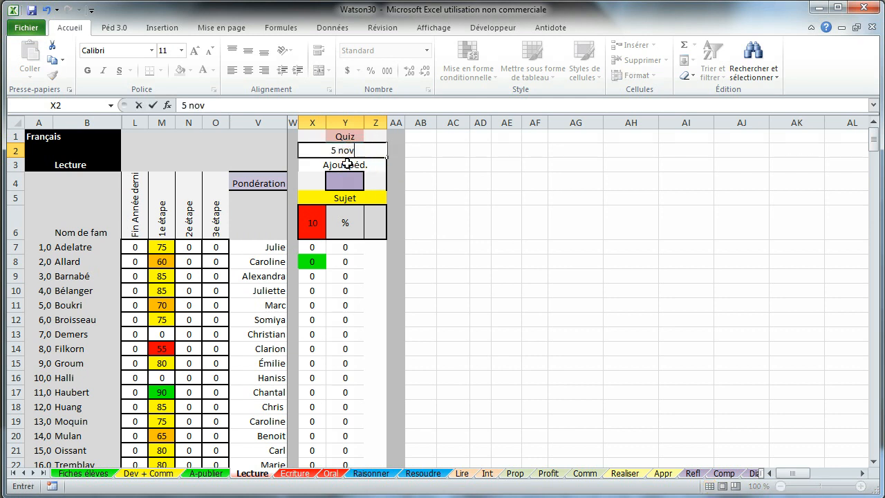
{"action": "left_click", "coordinate": [347, 165]}
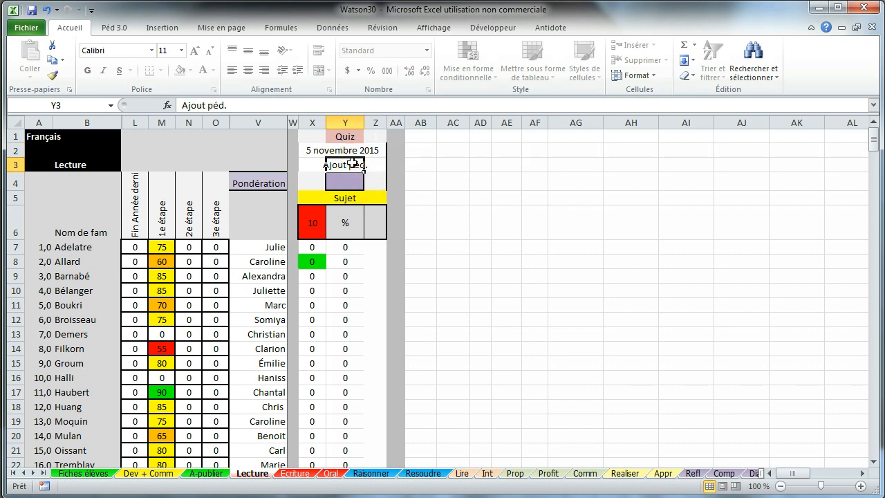
{"action": "left_click", "coordinate": [346, 227]}
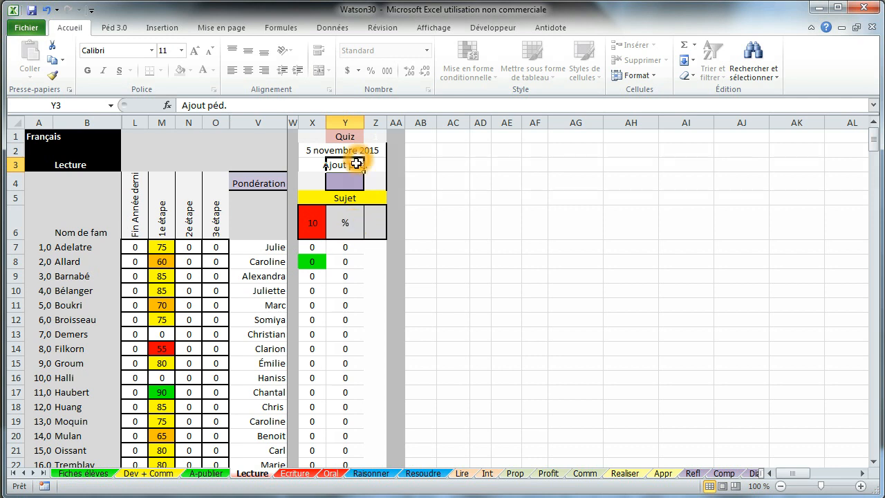
- Set the quiz subject to Le pirate with a maximum score of 23
{"action": "left_click", "coordinate": [348, 199]}
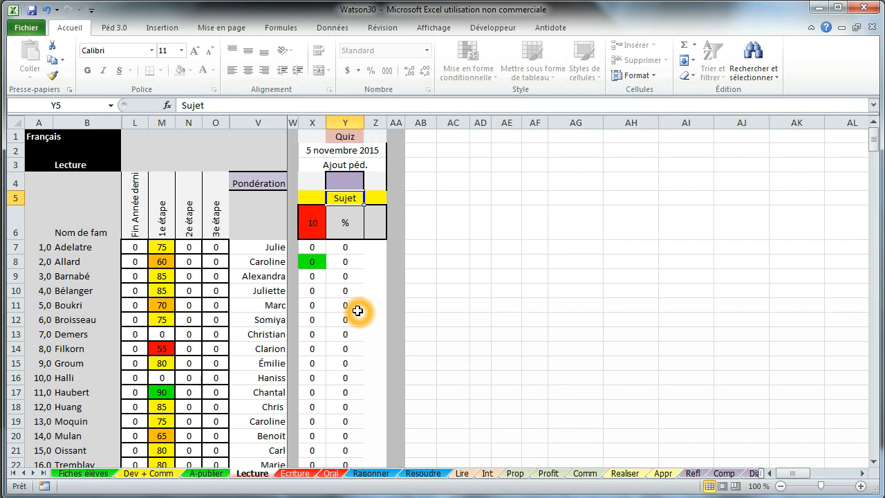
{"action": "type", "text": "Le pir"}
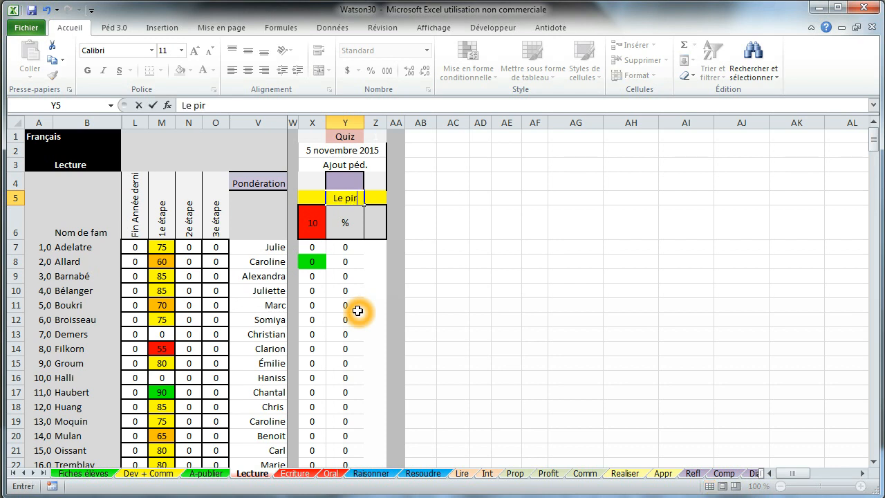
{"action": "type", "text": "ate"}
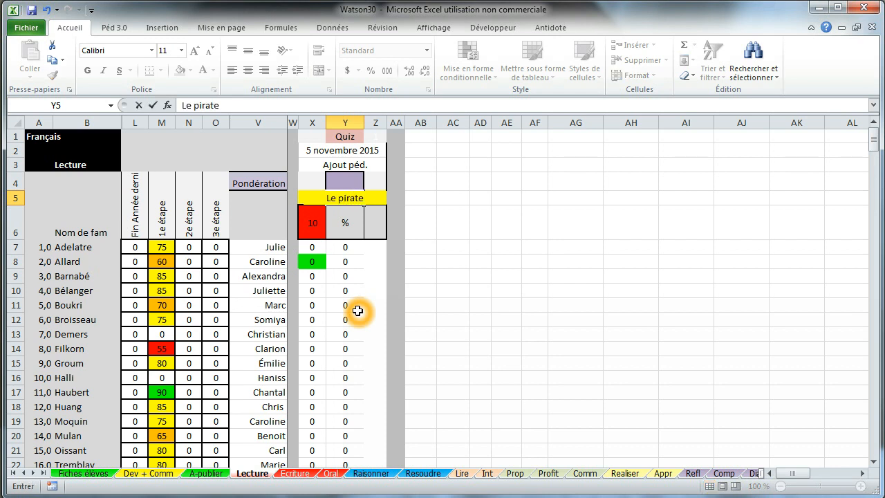
{"action": "left_click", "coordinate": [312, 223]}
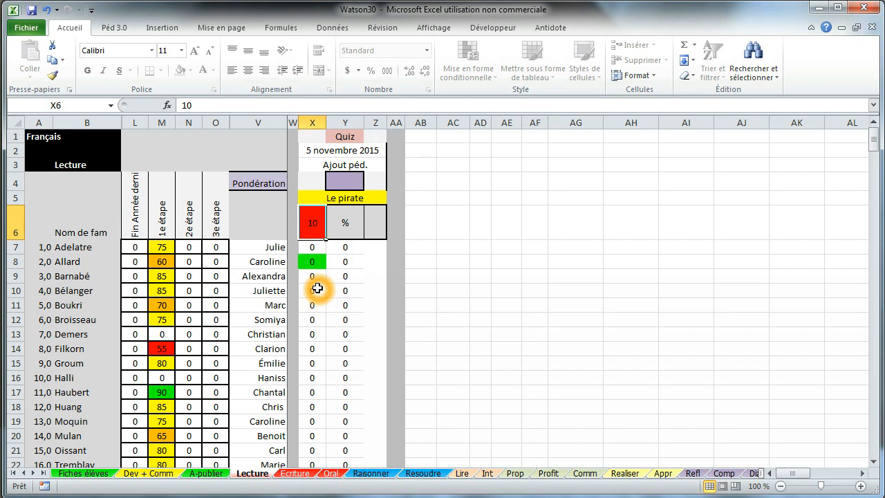
{"action": "type", "text": "23"}
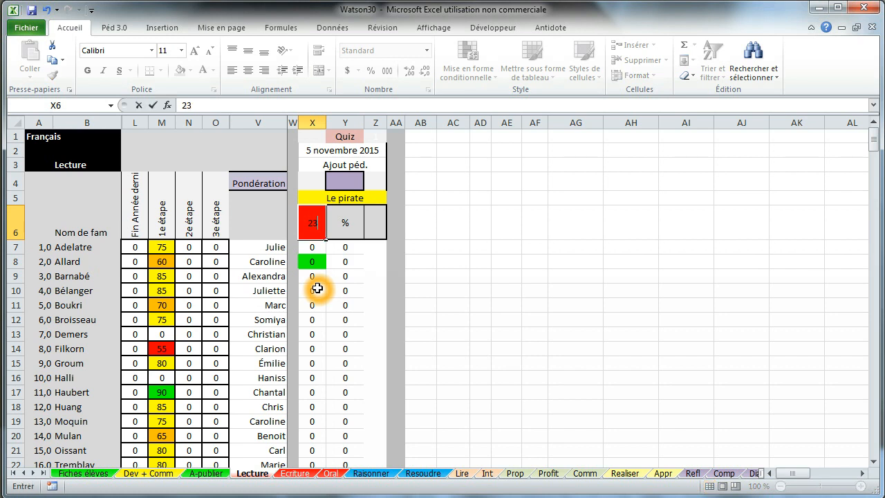
{"action": "key", "text": "Return"}
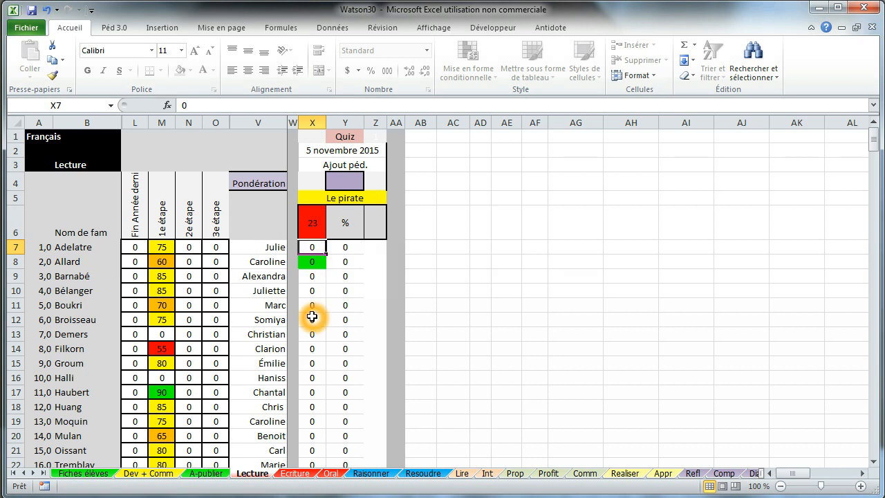
- Enter Le pirate scores 21, 21, 21, 21, 15, 14 and 13 in X7:X13
{"action": "type", "text": "21"}
{"action": "key", "text": "Return"}
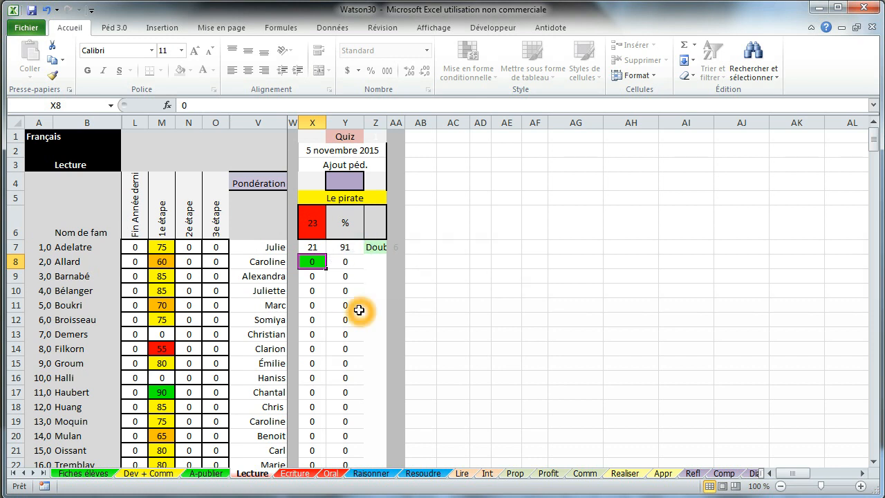
{"action": "type", "text": "21"}
{"action": "key", "text": "Return"}
{"action": "type", "text": "21"}
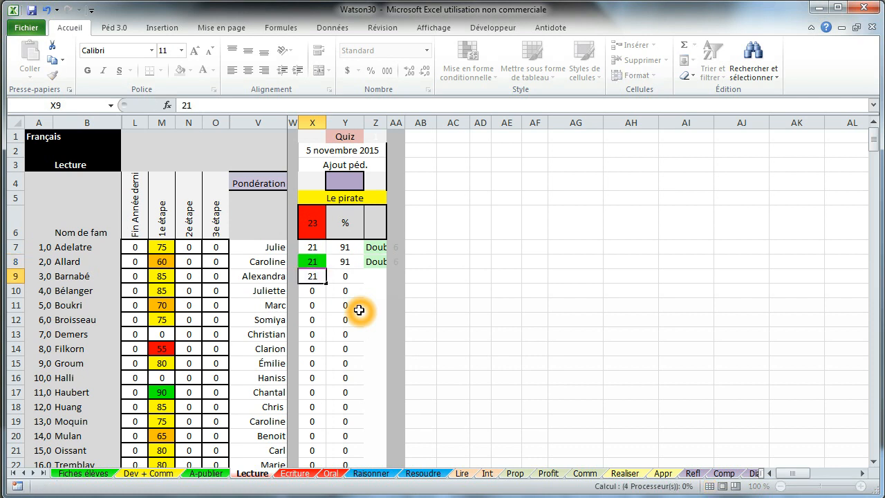
{"action": "key", "text": "Return"}
{"action": "type", "text": "21"}
{"action": "key", "text": "Return"}
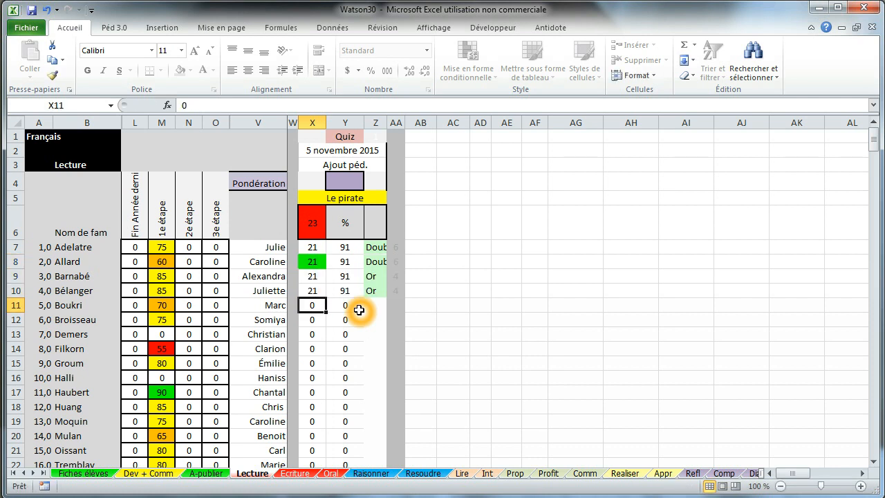
{"action": "type", "text": "15"}
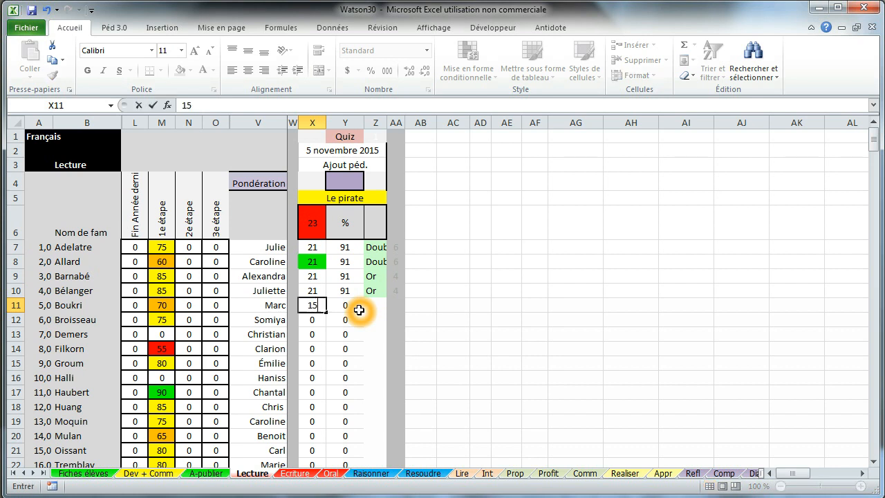
{"action": "key", "text": "Return"}
{"action": "type", "text": "14"}
{"action": "key", "text": "Return"}
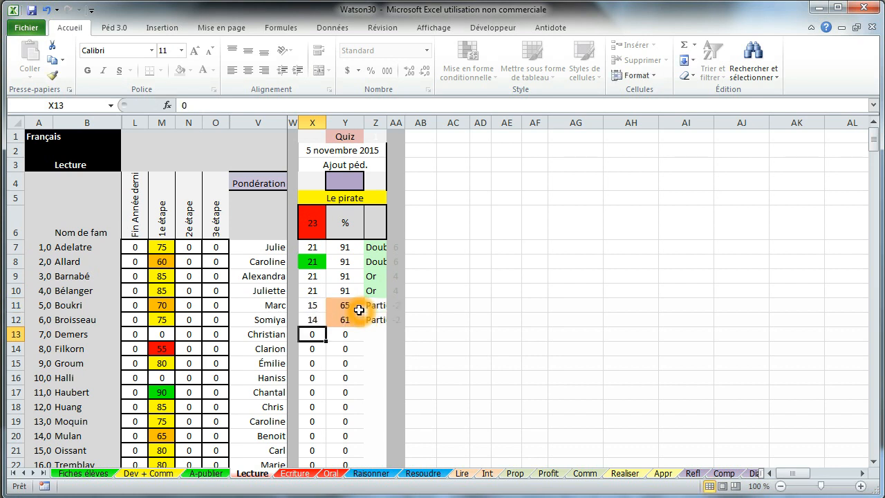
{"action": "type", "text": "13"}
{"action": "key", "text": "Return"}
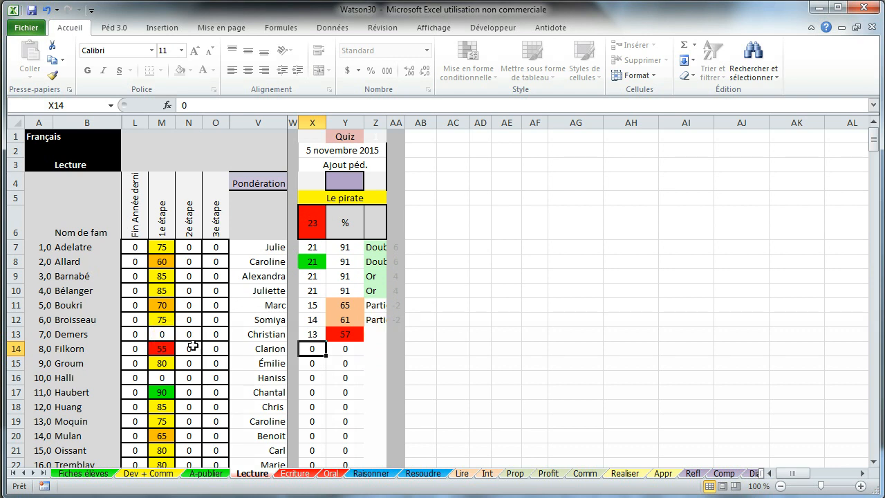
- Enter abs in X14 and X16 for the two absent students
{"action": "type", "text": "abs"}
{"action": "key", "text": "Return"}
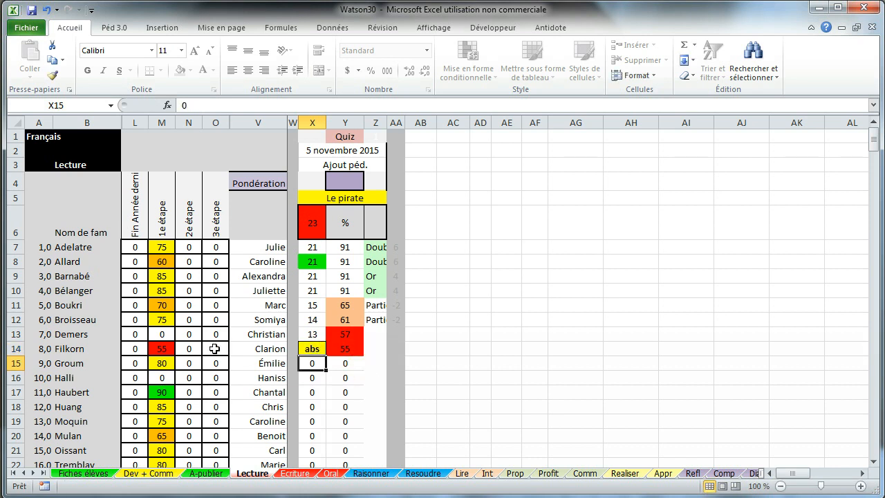
{"action": "left_click", "coordinate": [320, 377]}
{"action": "type", "text": "abs"}
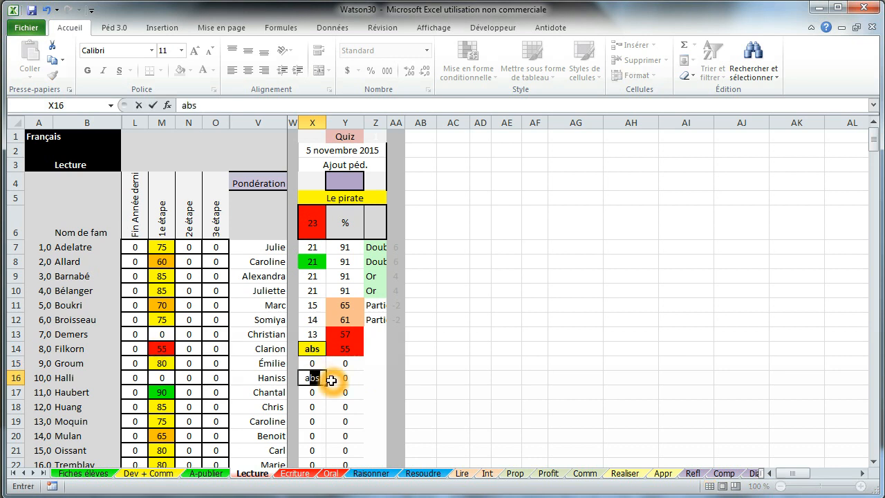
{"action": "key", "text": "Return"}
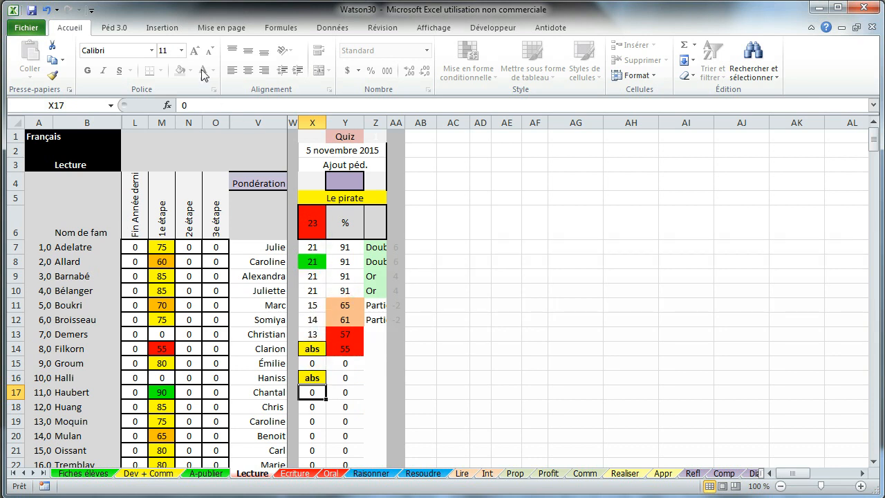
- Insert a blank evaluation column before Le pirate with Péd 3.0's Insérer une note
{"action": "left_click", "coordinate": [131, 33]}
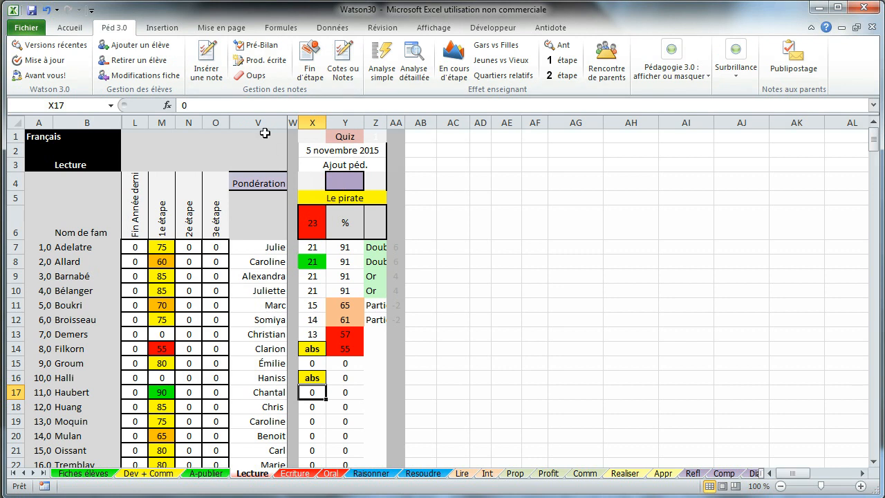
{"action": "left_click", "coordinate": [221, 58]}
{"action": "left_click", "coordinate": [251, 132]}
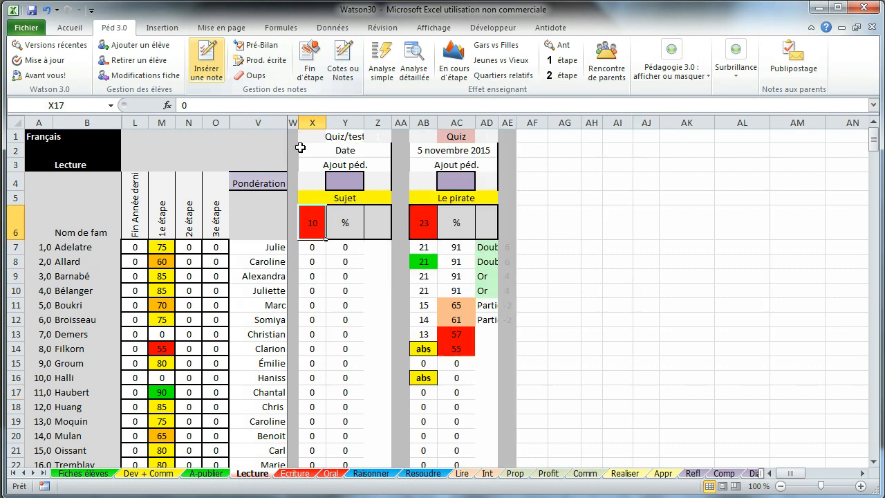
{"action": "left_click", "coordinate": [350, 263]}
{"action": "left_click", "coordinate": [352, 280]}
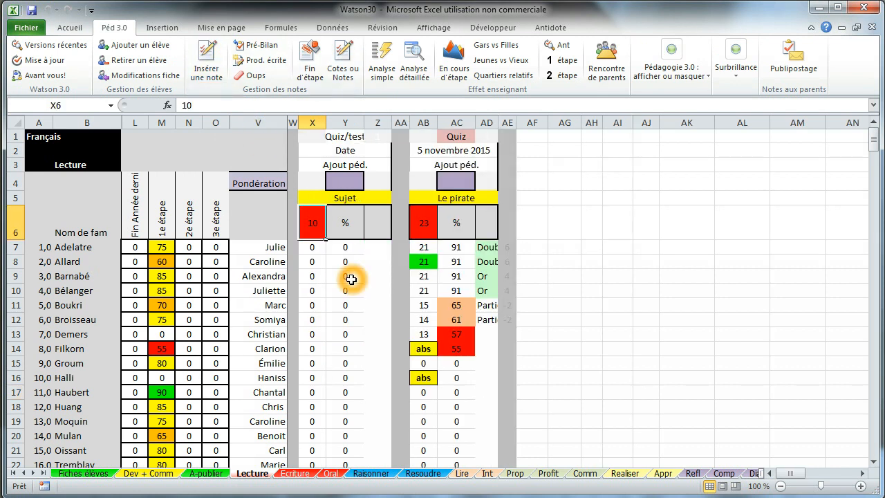
{"action": "left_click", "coordinate": [423, 351]}
- Replace row 14's abs with a Le pirate score of 15, then select the new column's headings
{"action": "left_click", "coordinate": [421, 349]}
{"action": "type", "text": "15"}
{"action": "left_click", "coordinate": [410, 363]}
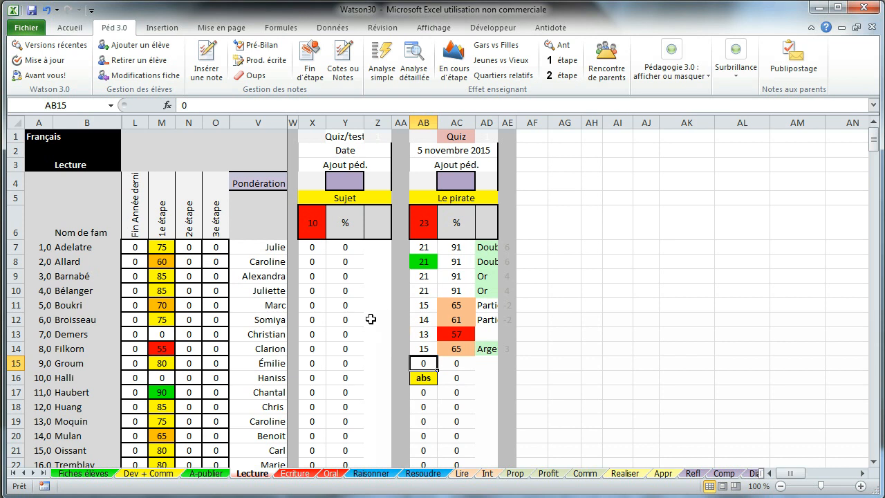
{"action": "left_click", "coordinate": [312, 243]}
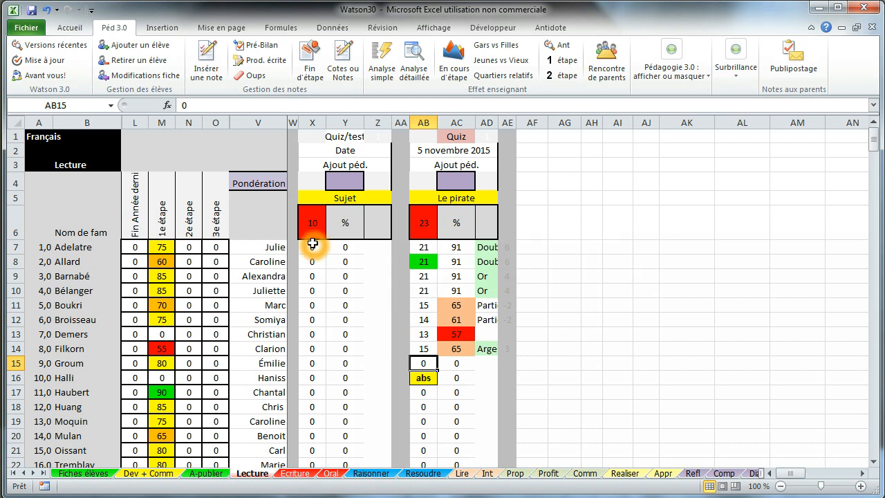
{"action": "left_click", "coordinate": [347, 199]}
{"action": "left_click", "coordinate": [345, 136]}
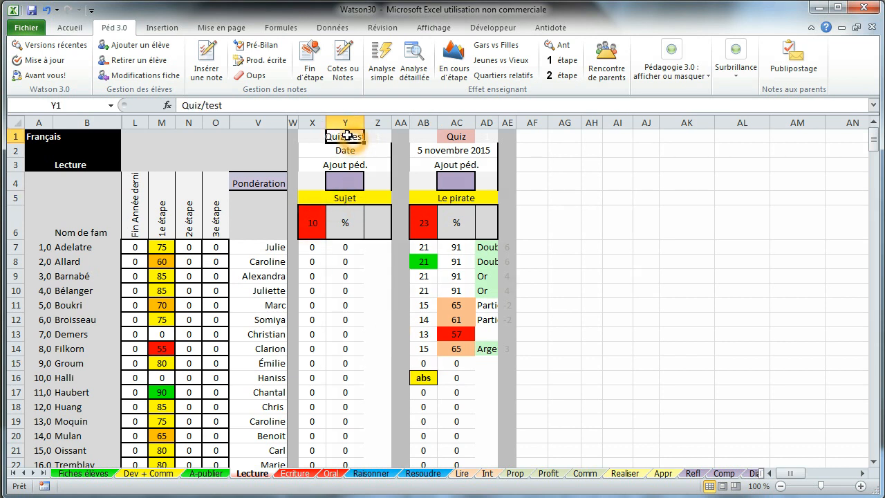
- Mark the new evaluation as a test dated 8 nov (8 novembre 2015)
{"action": "type", "text": "t"}
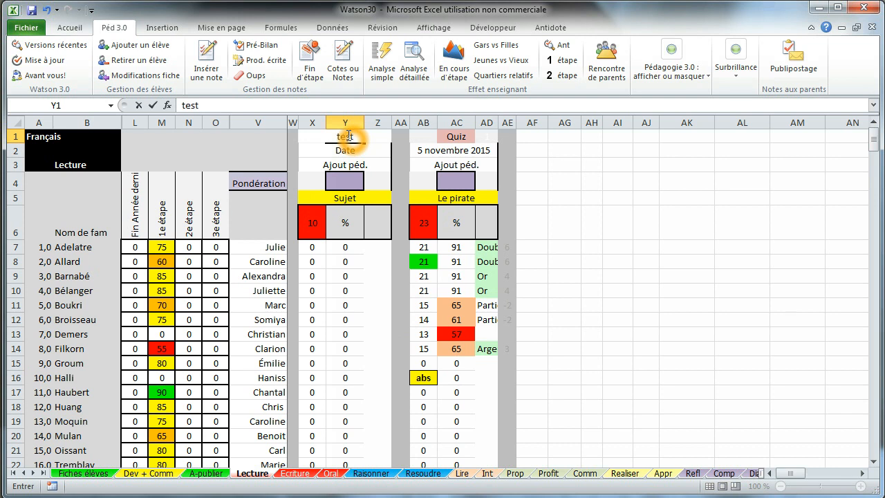
{"action": "key", "text": "Return"}
{"action": "type", "text": "8 nov"}
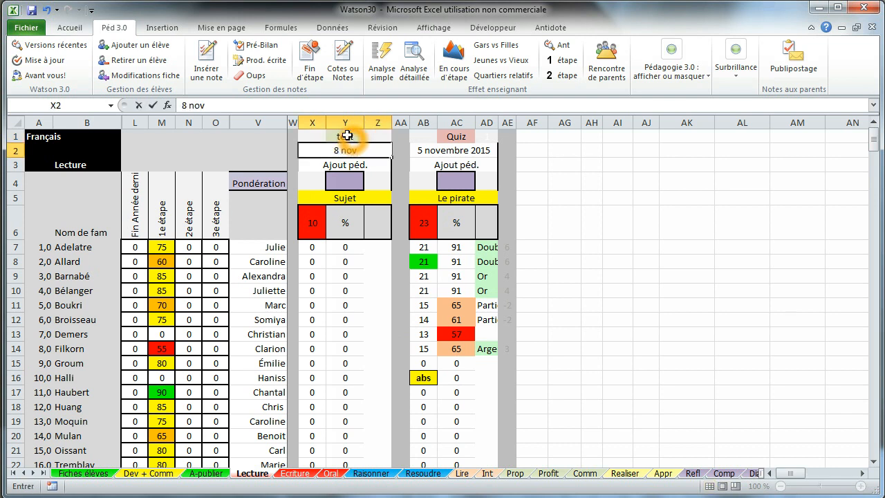
{"action": "left_click", "coordinate": [343, 198]}
- Title the test 'observation stratégies de lecture'
{"action": "type", "text": "observation stratégies l"}
{"action": "key", "text": "BackSpace"}
{"action": "type", "text": "de lecture"}
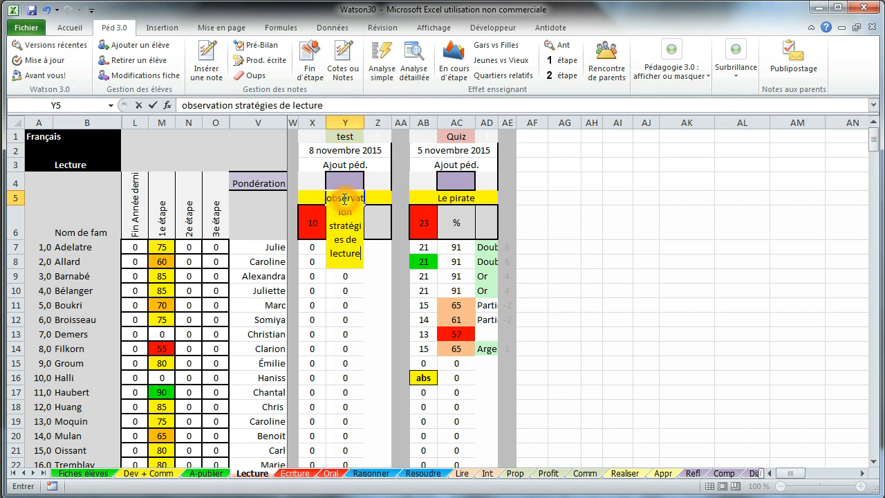
{"action": "key", "text": "Return"}
{"action": "left_click", "coordinate": [318, 247]}
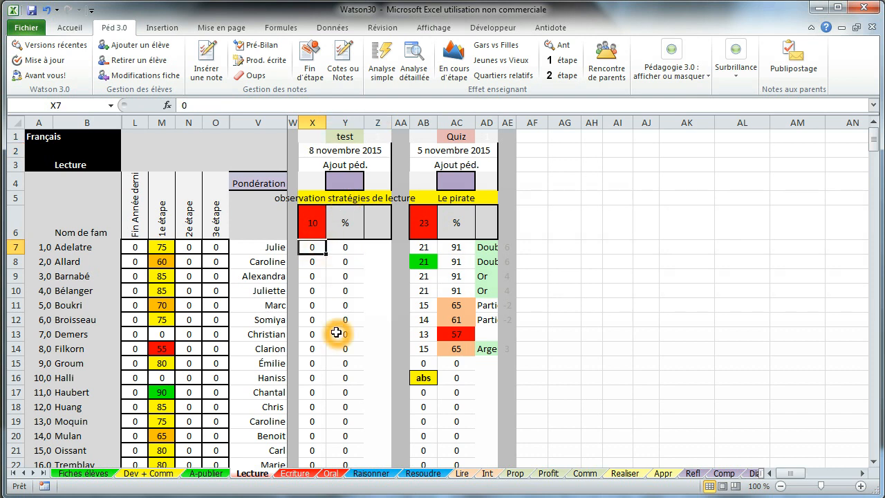
- Grade the first three students a, b and c+ in the test column
{"action": "type", "text": "a"}
{"action": "key", "text": "Return"}
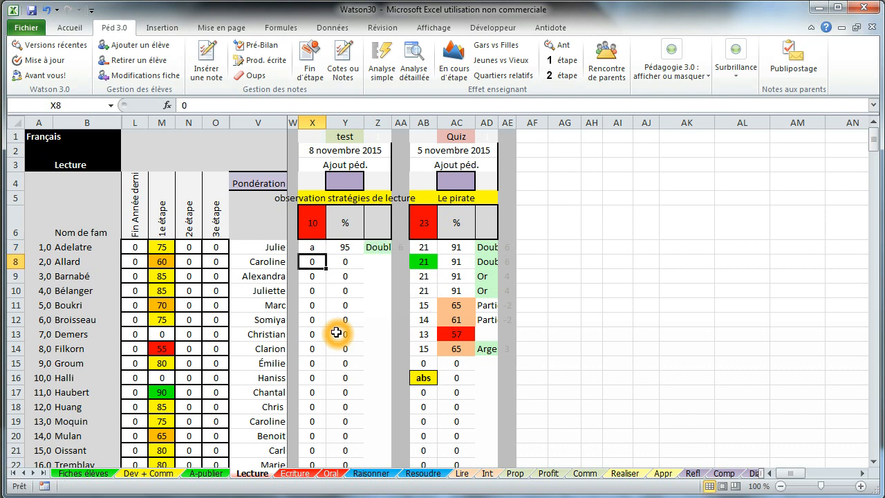
{"action": "type", "text": "b"}
{"action": "key", "text": "Return"}
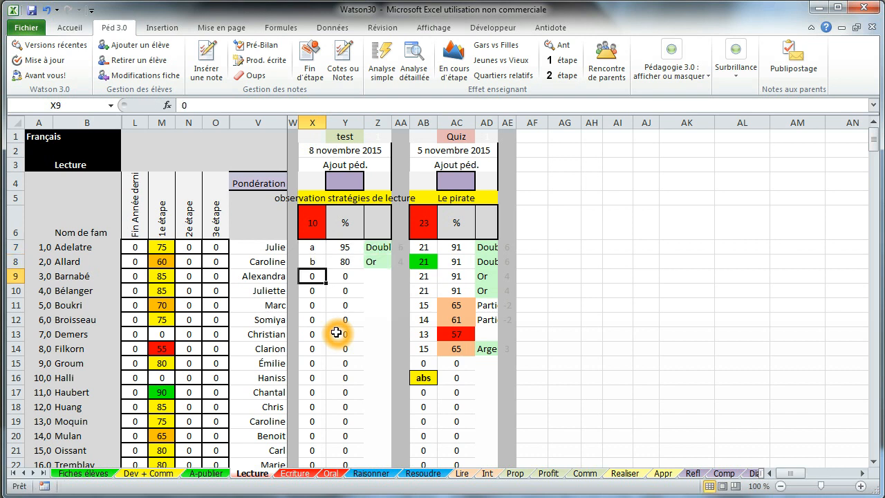
{"action": "type", "text": "c+"}
{"action": "key", "text": "Return"}
- Give the fourth student c-, correcting the mistyped c_ entry
{"action": "type", "text": "c_"}
{"action": "key", "text": "Return"}
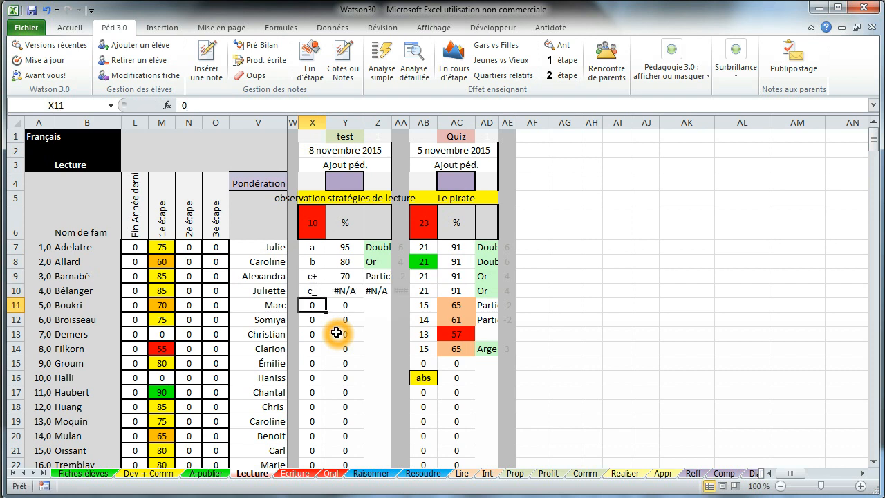
{"action": "key", "text": "Up"}
{"action": "type", "text": "c-"}
{"action": "key", "text": "Return"}
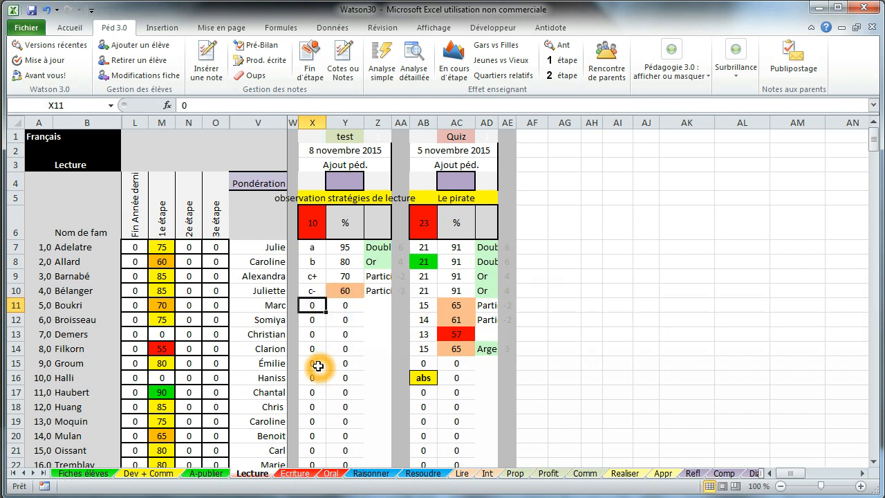
{"action": "left_click", "coordinate": [317, 219]}
{"action": "left_click", "coordinate": [316, 219]}
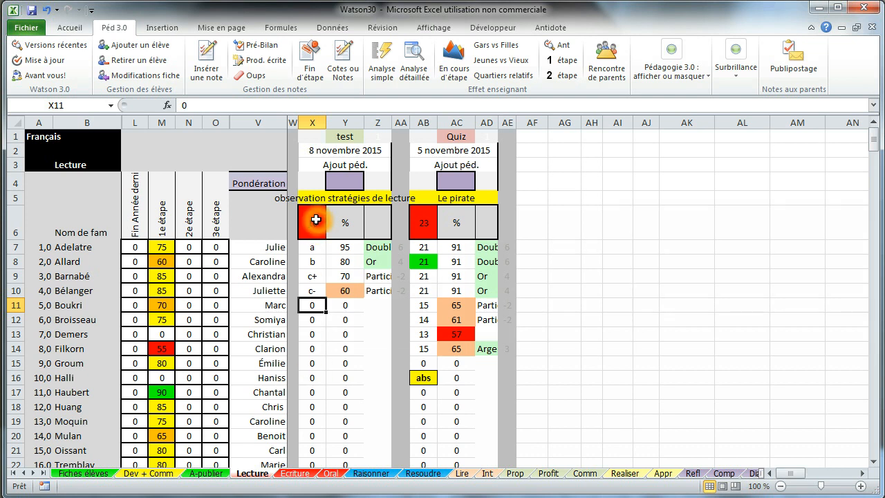